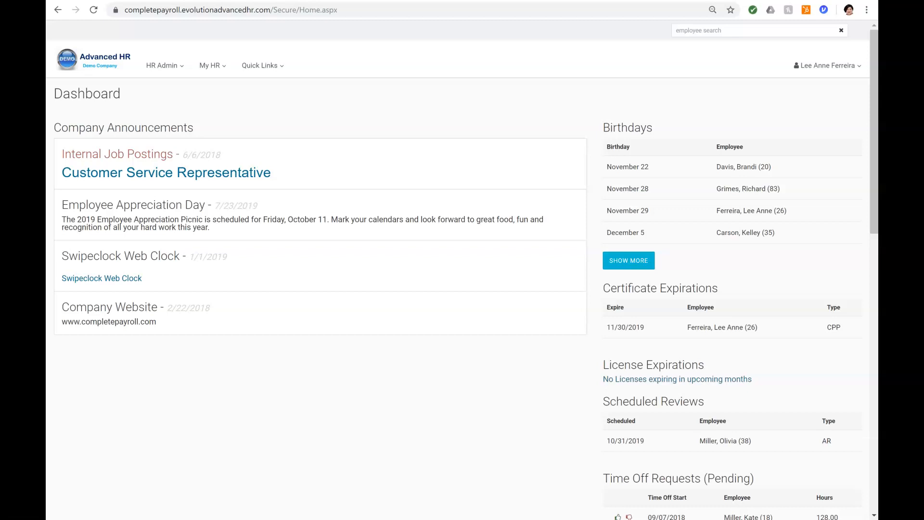
Look through the navigation options under HR Admin, My HR and Quick Links.
{"action": "mouse_move", "coordinate": [875, 90]}
{"action": "left_mouse_down"}
{"action": "mouse_move", "coordinate": [873, 171]}
{"action": "mouse_move", "coordinate": [875, 91]}
{"action": "left_mouse_up"}
{"action": "left_click", "coordinate": [179, 66]}
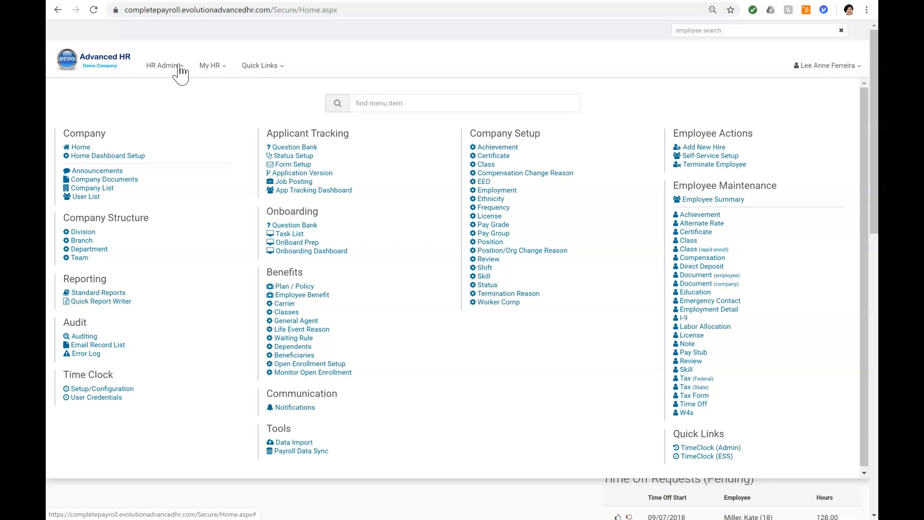
{"action": "left_click", "coordinate": [222, 66]}
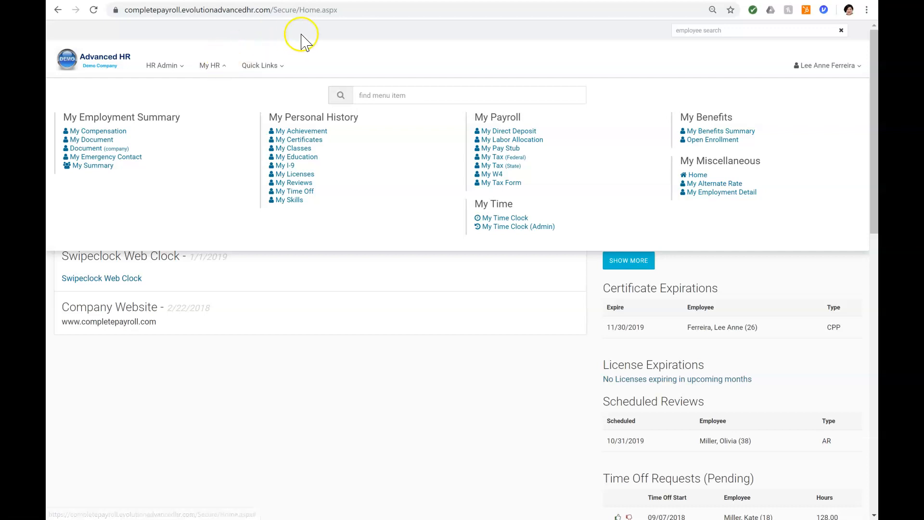
{"action": "left_click", "coordinate": [264, 67]}
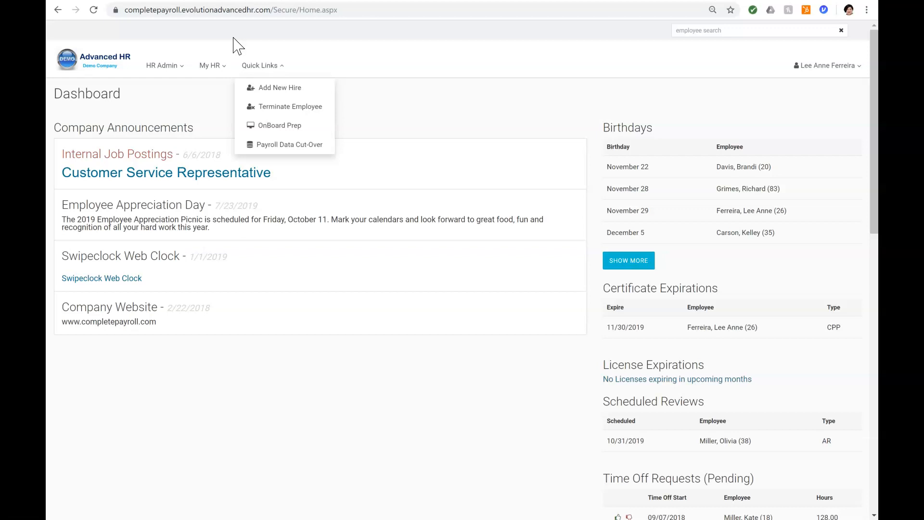
Search the HR Admin items for "employee", and clear the search to restore the full list.
{"action": "left_click", "coordinate": [176, 68]}
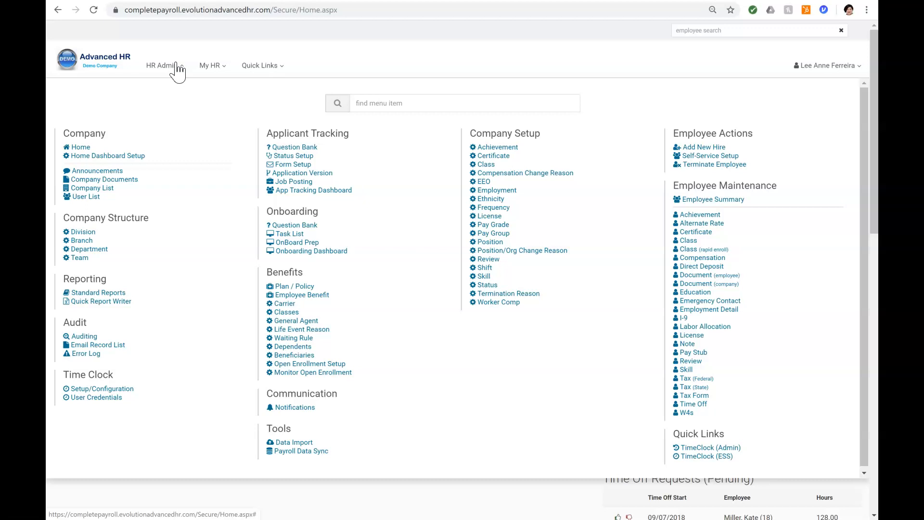
{"action": "left_click", "coordinate": [374, 105]}
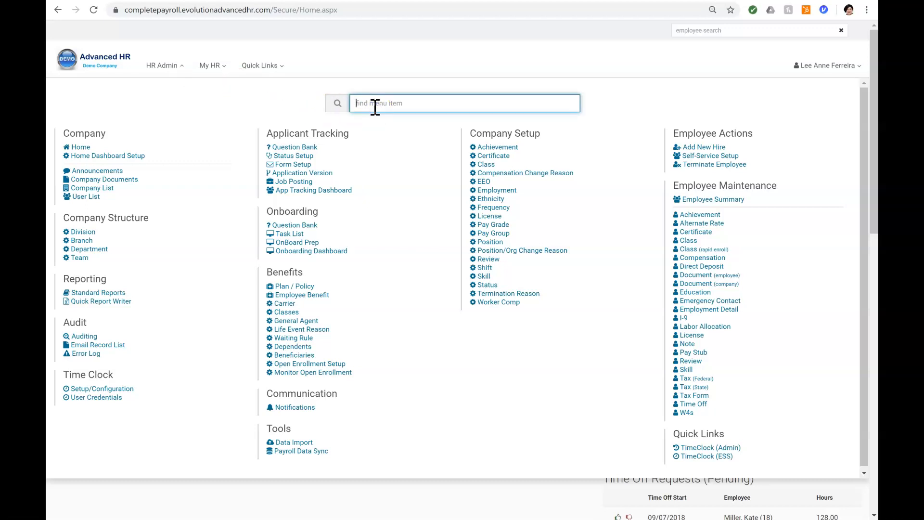
{"action": "type", "text": "employee"}
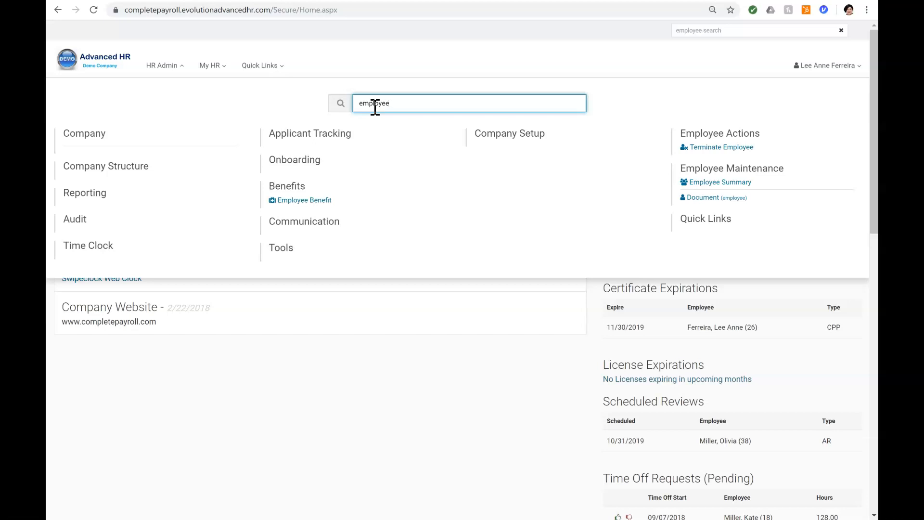
{"action": "key", "text": "BackSpace"}
{"action": "key", "text": "BackSpace"}
{"action": "key", "text": "BackSpace"}
{"action": "key", "text": "BackSpace"}
{"action": "key", "text": "BackSpace"}
{"action": "key", "text": "BackSpace"}
{"action": "key", "text": "BackSpace"}
{"action": "key", "text": "BackSpace"}
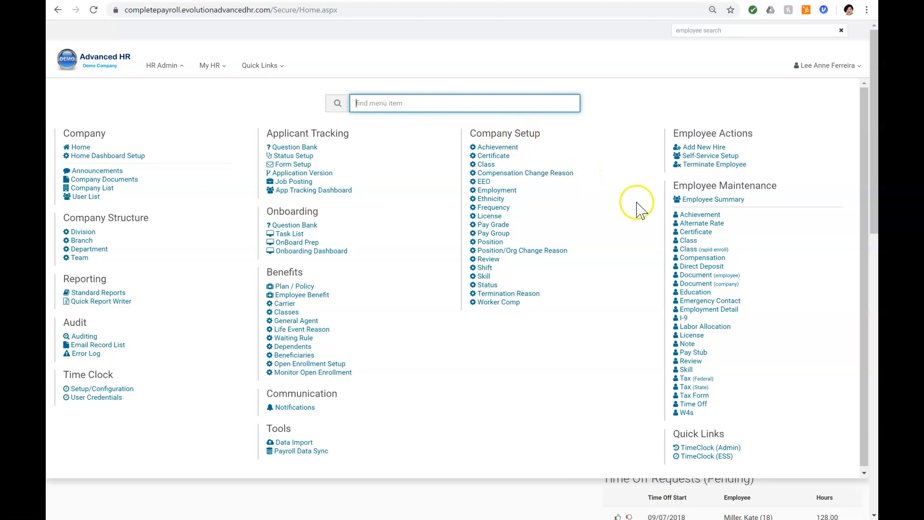
Open the Company Setup achievement types, filter the list by "star", and clear the filter.
{"action": "left_click", "coordinate": [499, 147]}
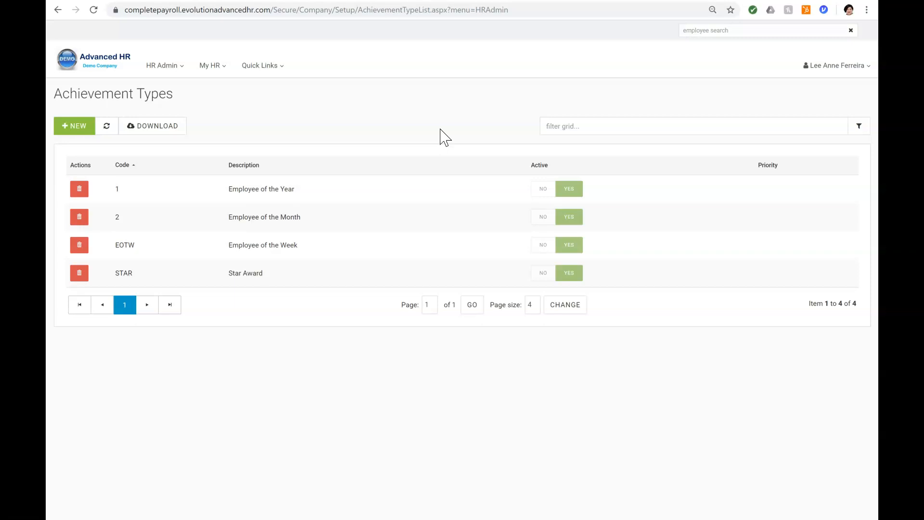
{"action": "left_click", "coordinate": [576, 127]}
{"action": "type", "text": "star"}
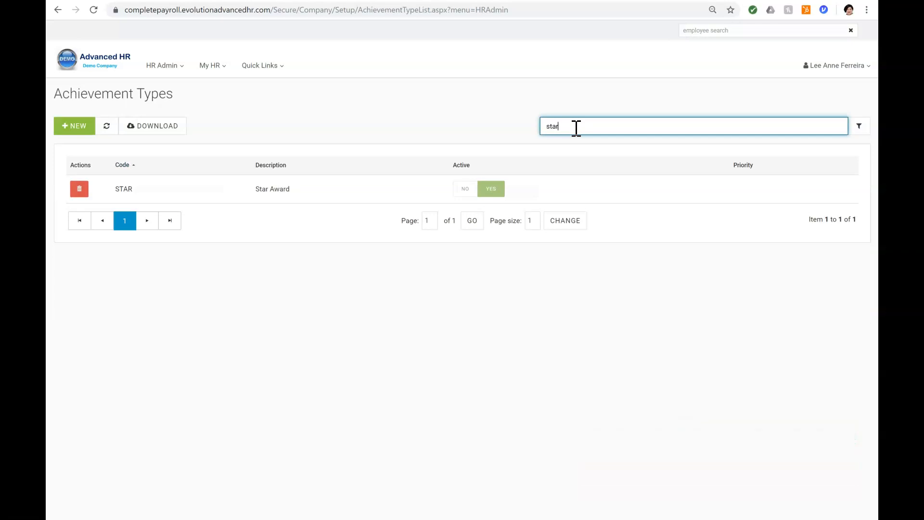
{"action": "left_click_drag", "start_coordinate": [576, 127], "coordinate": [539, 127]}
{"action": "key", "text": "BackSpace"}
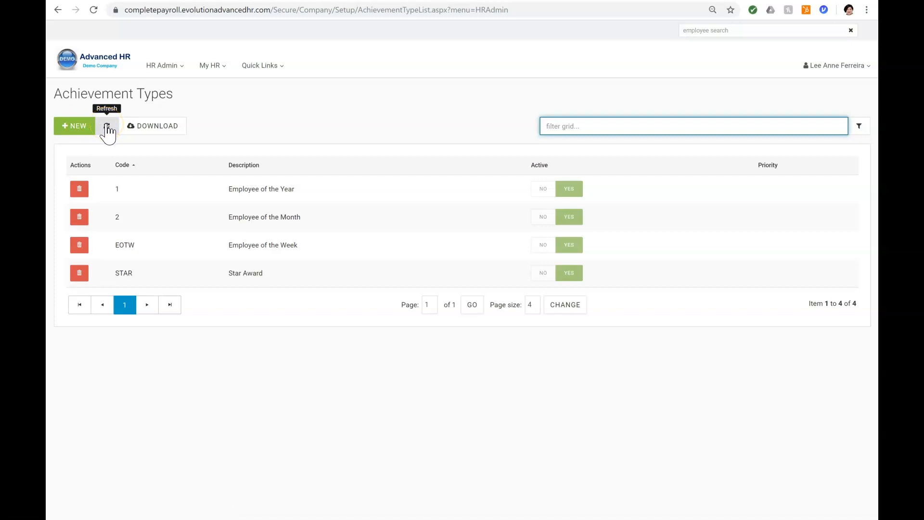
View the Employee of the Week achievement type record and close it without changes.
{"action": "left_click", "coordinate": [135, 131]}
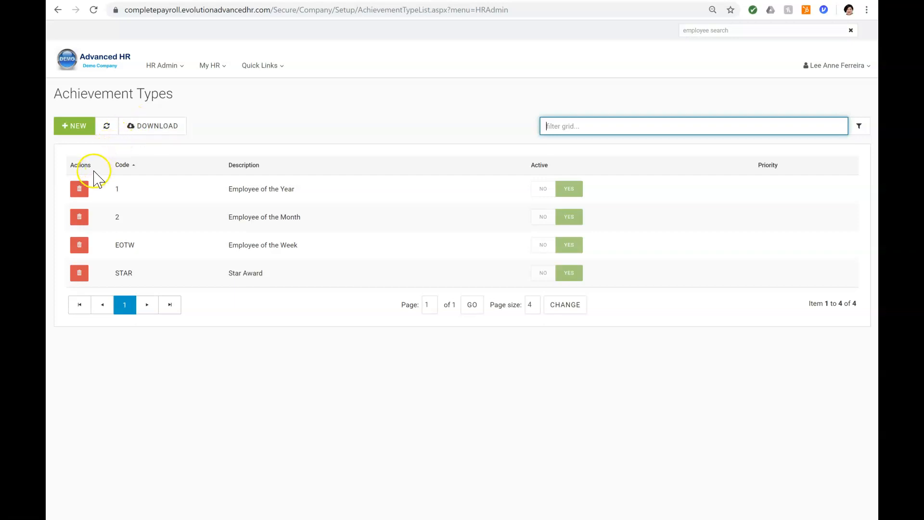
{"action": "left_click", "coordinate": [81, 191]}
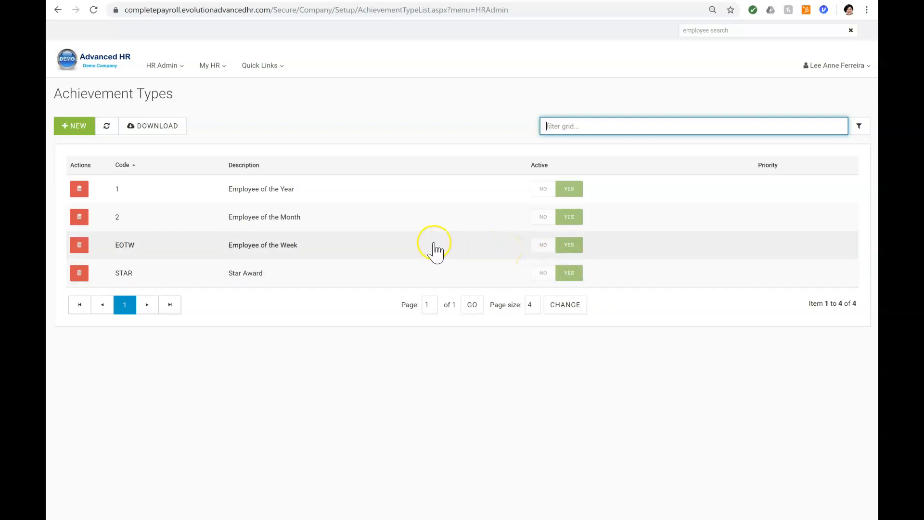
{"action": "left_click", "coordinate": [263, 247]}
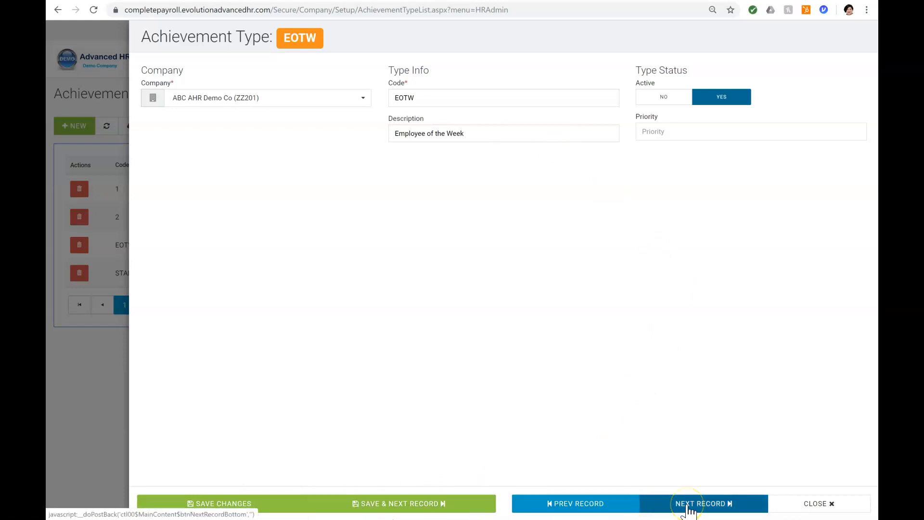
{"action": "left_click", "coordinate": [821, 508]}
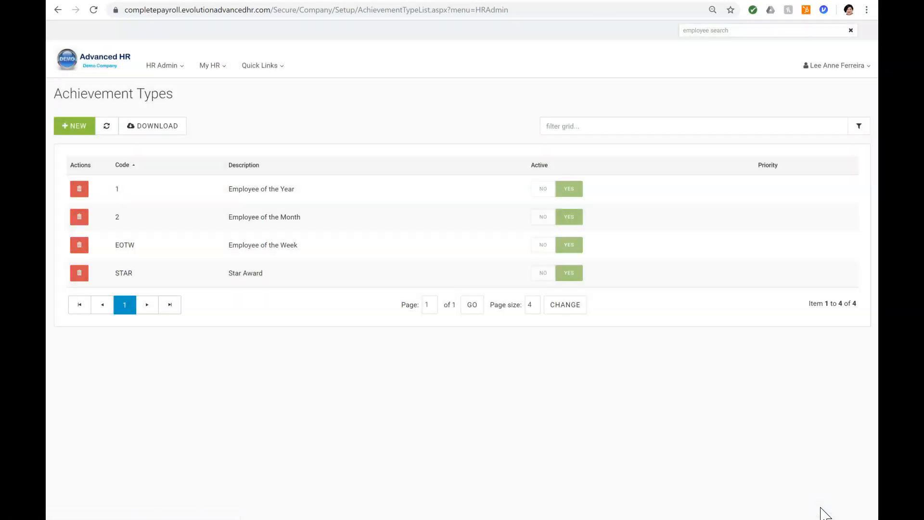
Open the Employee Summary and view its advanced filter options, closing them without applying a filter.
{"action": "left_click", "coordinate": [146, 66]}
{"action": "left_click", "coordinate": [741, 200]}
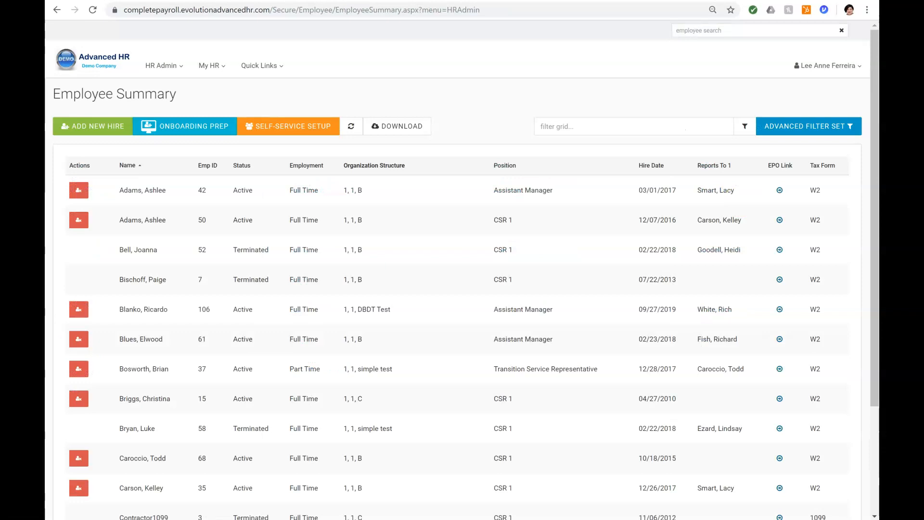
{"action": "left_click", "coordinate": [790, 138]}
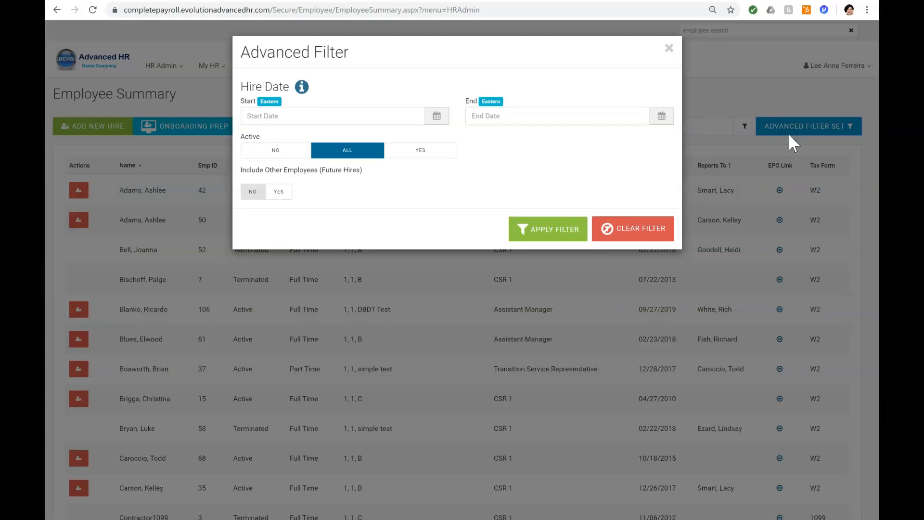
{"action": "left_click", "coordinate": [670, 49]}
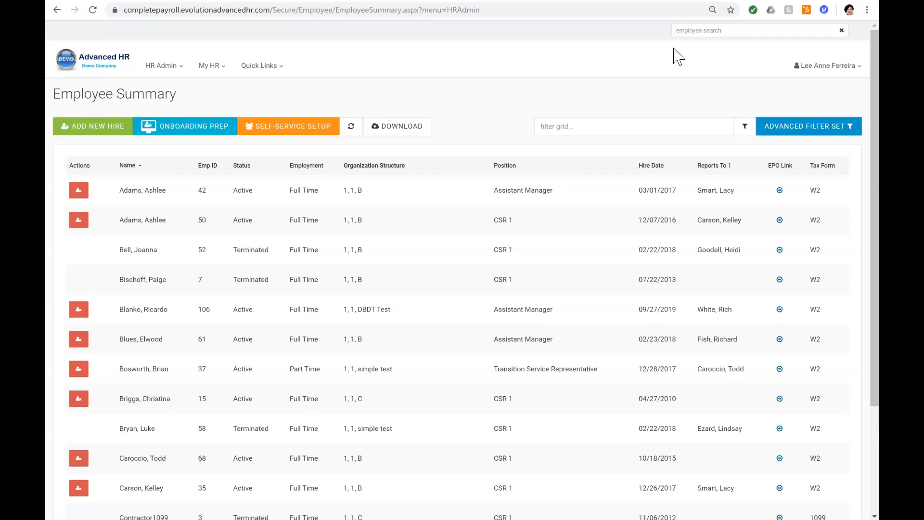
Open the Employment Detail of the first listed employee and read the help note on Position/Org records.
{"action": "left_click", "coordinate": [80, 197]}
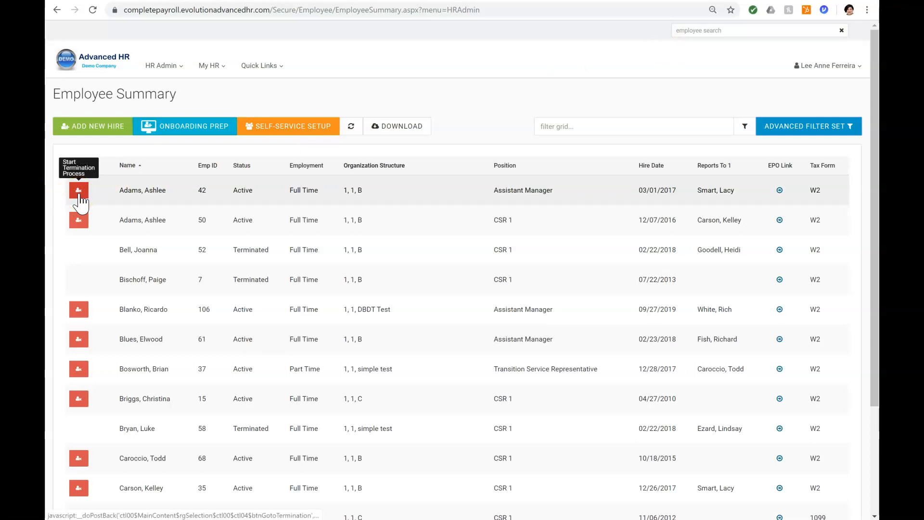
{"action": "left_click", "coordinate": [779, 193]}
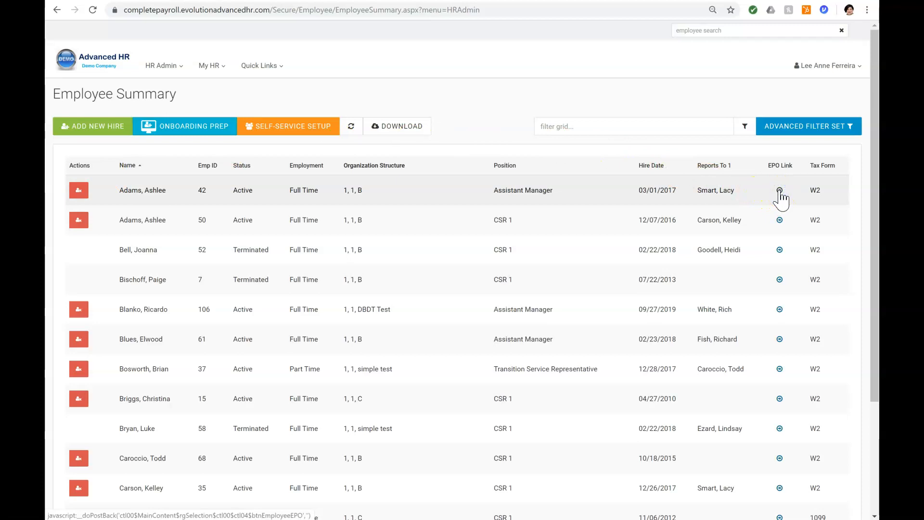
{"action": "left_click", "coordinate": [779, 192]}
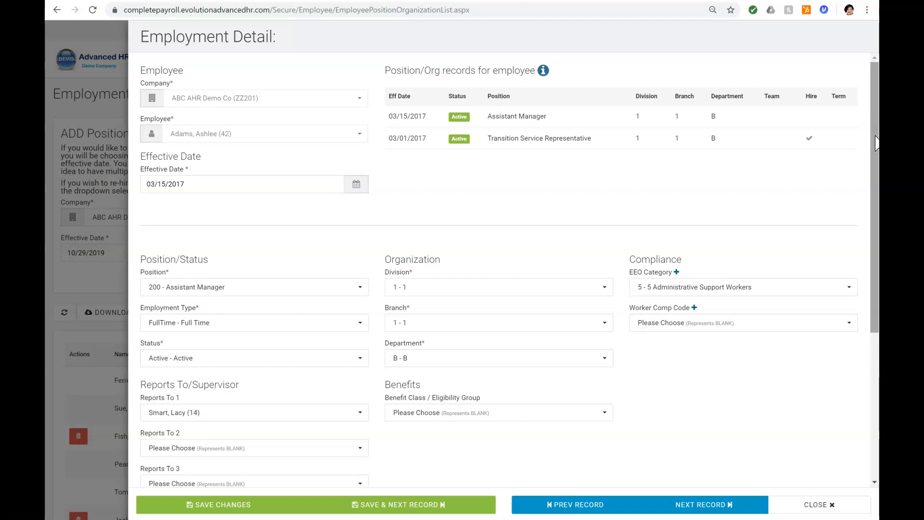
{"action": "mouse_move", "coordinate": [546, 73]}
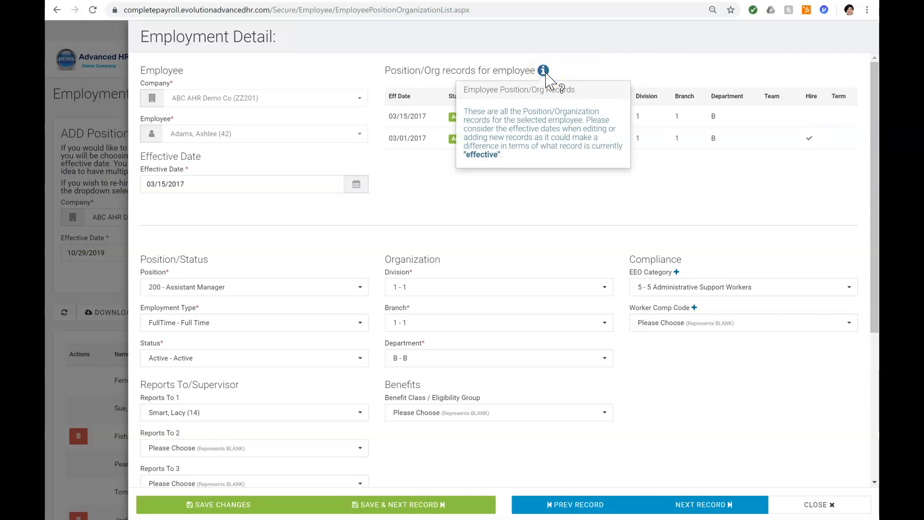
View the form for adding an EEO type, close it unsaved, and return to the Employee Summary.
{"action": "left_click", "coordinate": [677, 273]}
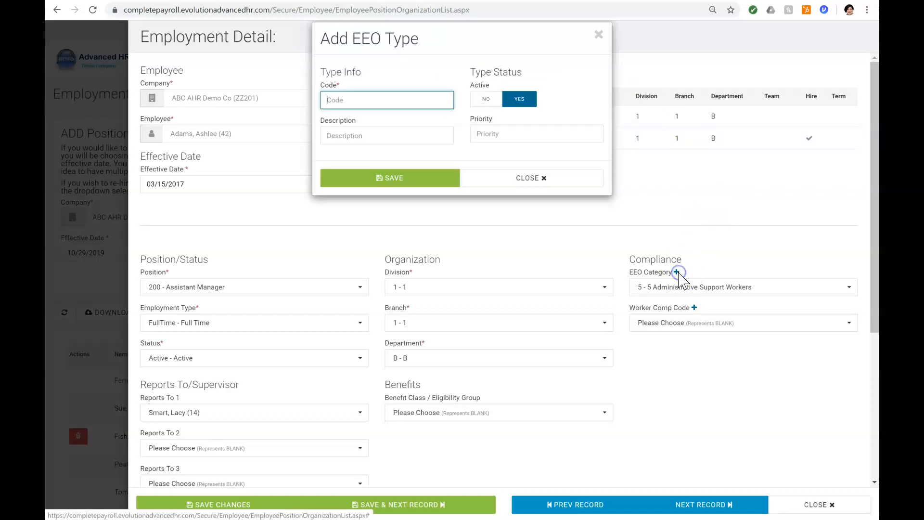
{"action": "left_click", "coordinate": [599, 48]}
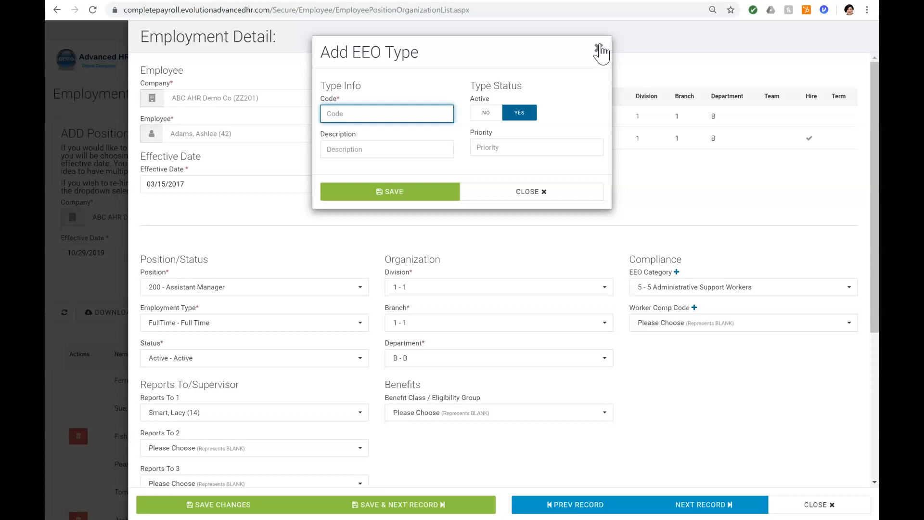
{"action": "left_click", "coordinate": [599, 48]}
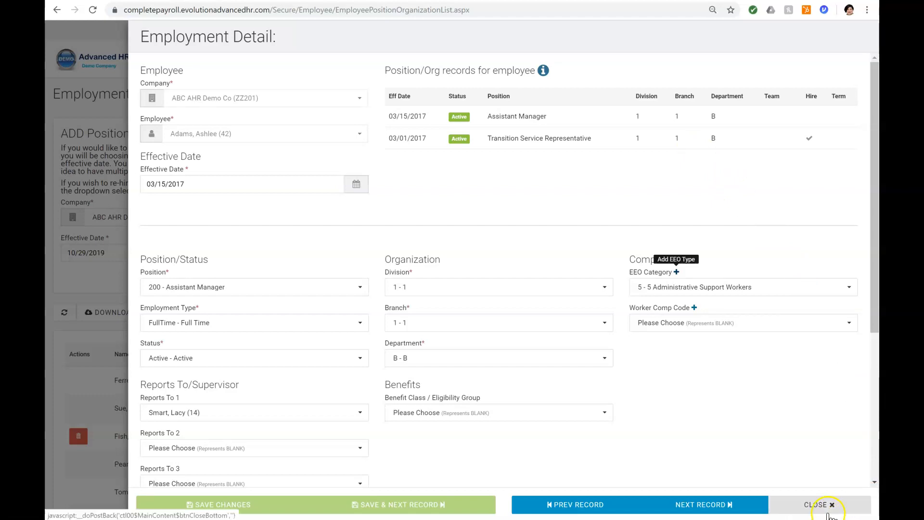
{"action": "left_click", "coordinate": [84, 1]}
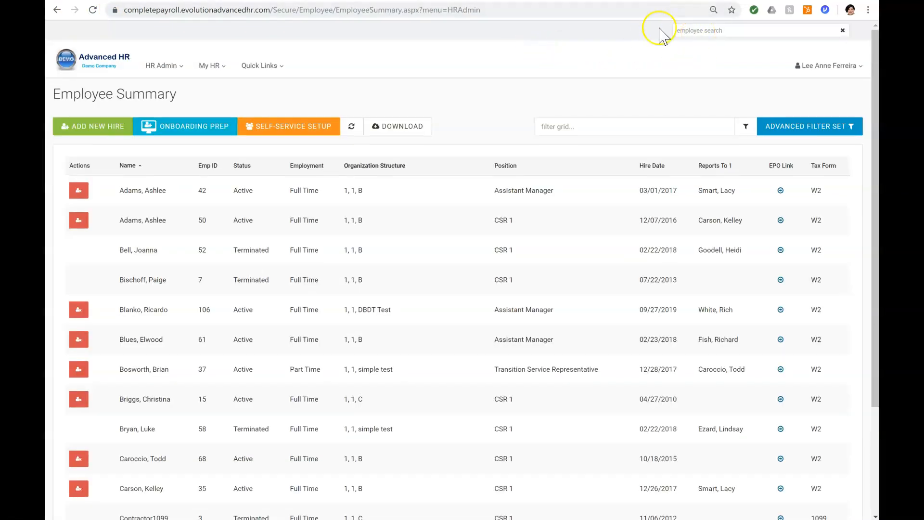
Search all employees by first name and select the matching employee to limit the Employee Summary to that person.
{"action": "left_click", "coordinate": [698, 31]}
{"action": "type", "text": "ashley"}
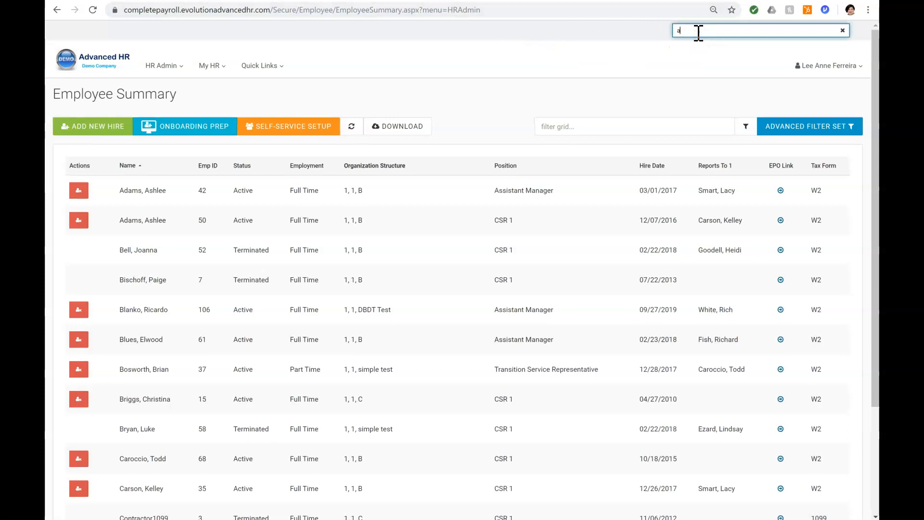
{"action": "key", "text": "Down"}
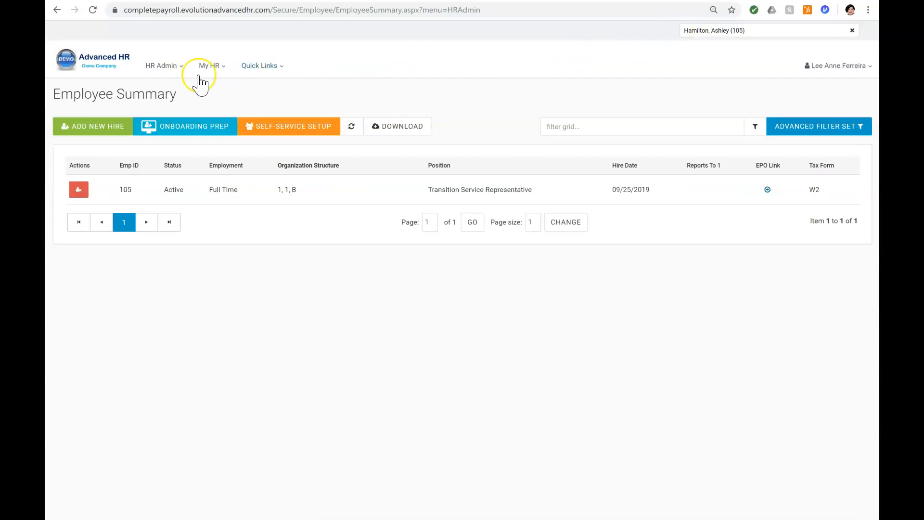
Open the selected employee's achievements under Employee Maintenance, and clear the employee selection to list everyone's records.
{"action": "left_click", "coordinate": [164, 68]}
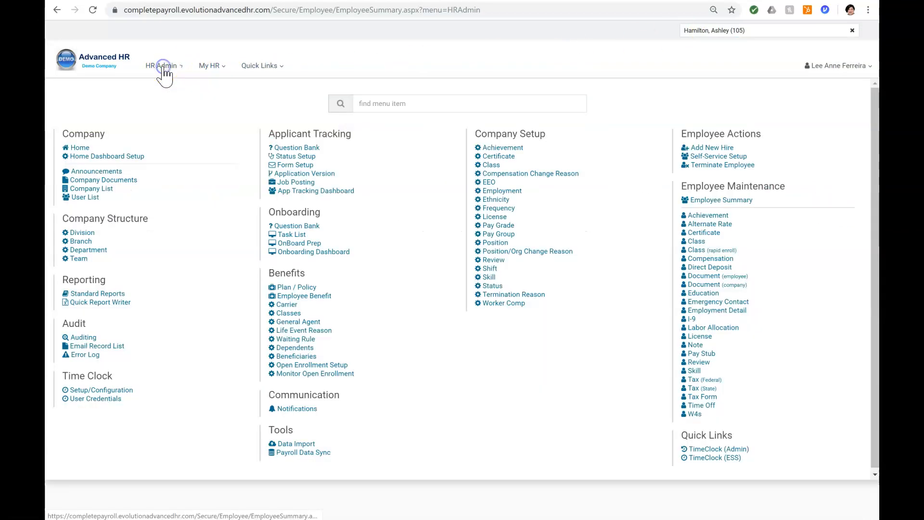
{"action": "left_click", "coordinate": [700, 216]}
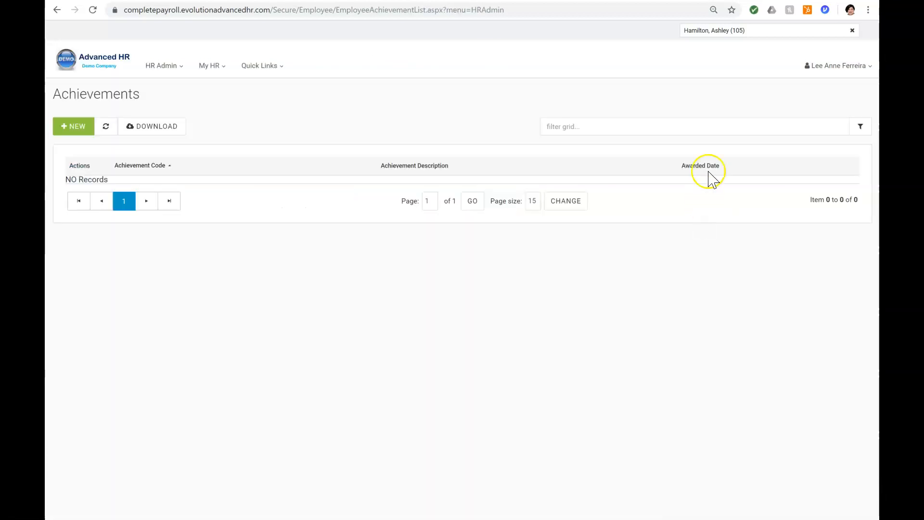
{"action": "left_click", "coordinate": [852, 32]}
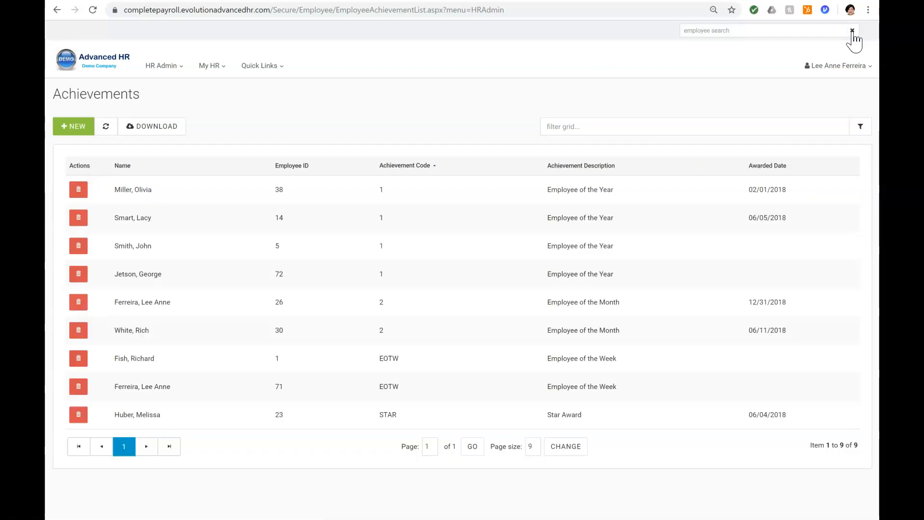
Search the HR Admin items for "document" and open Company Documents.
{"action": "left_click", "coordinate": [161, 68]}
{"action": "left_click", "coordinate": [396, 104]}
{"action": "type", "text": "docu"}
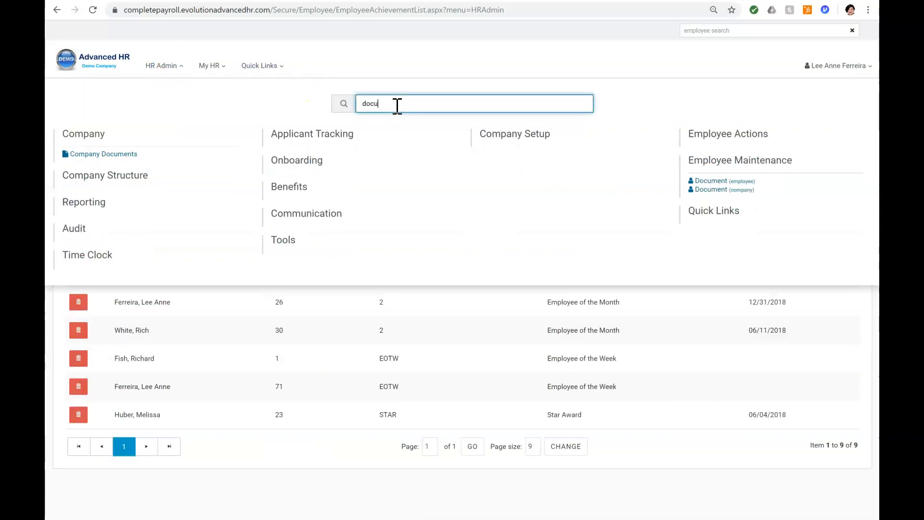
{"action": "type", "text": "ment"}
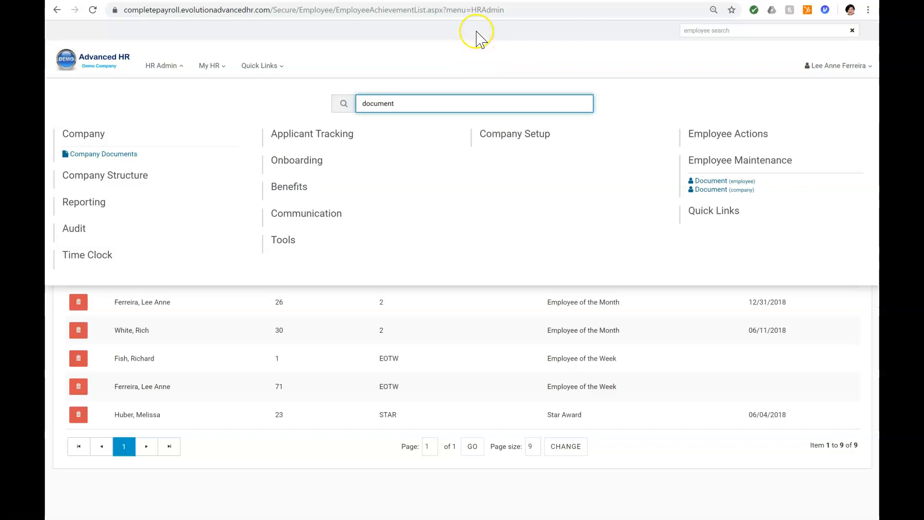
{"action": "left_click", "coordinate": [116, 155]}
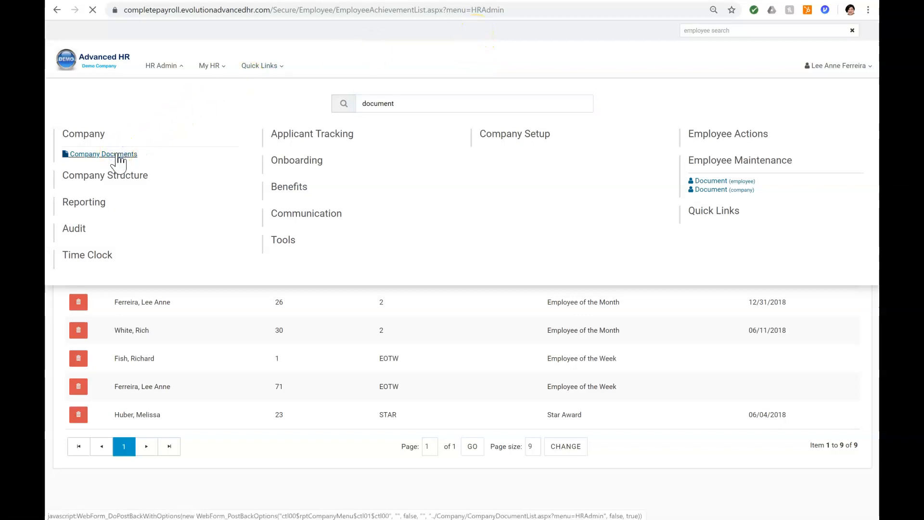